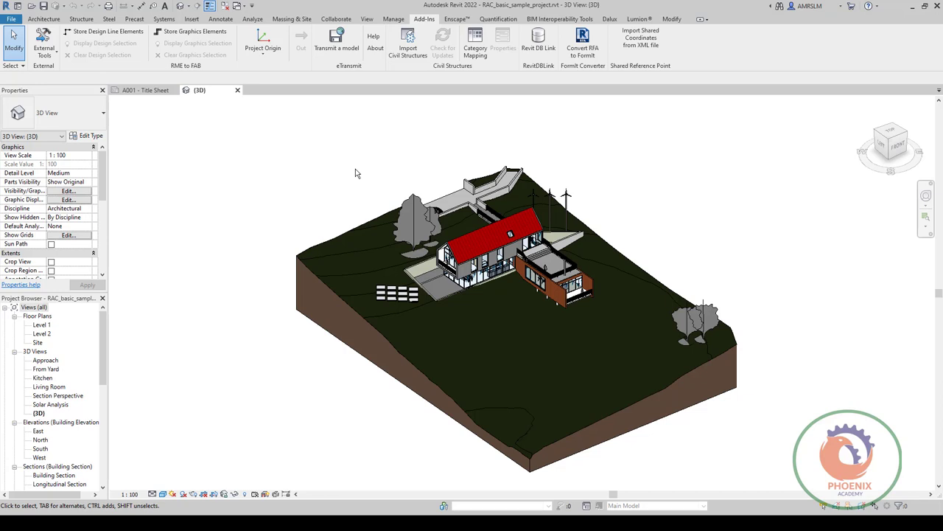
# Start the Navisworks 2022 export from External Tools on the Add-Ins tab.
pyautogui.click(44, 58)
pyautogui.click(71, 68)
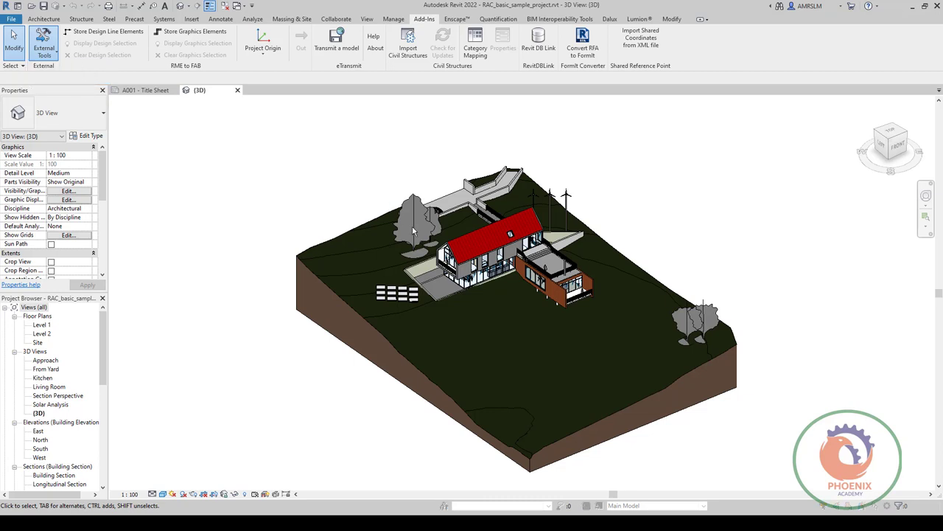
# Open the Navisworks export settings and show the Revit file reader options.
pyautogui.click(451, 356)
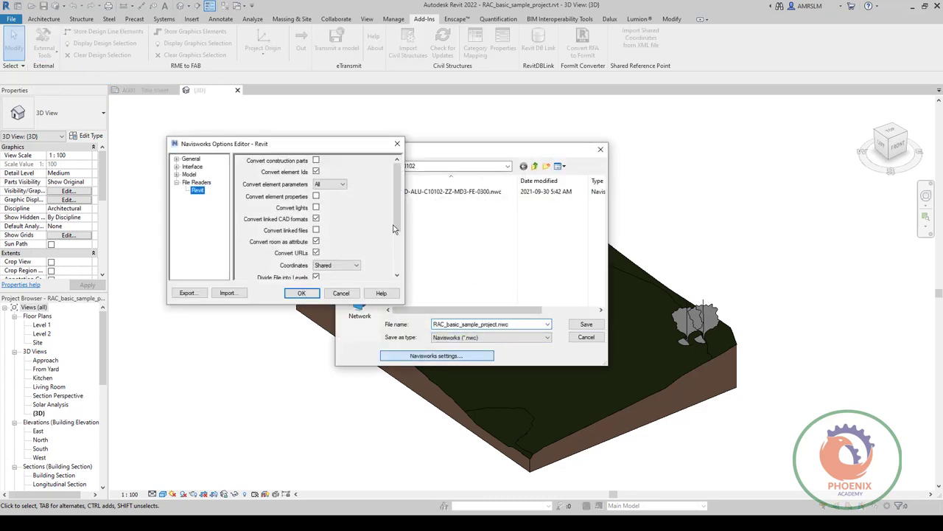
pyautogui.moveTo(396, 230); pyautogui.dragTo(399, 256)
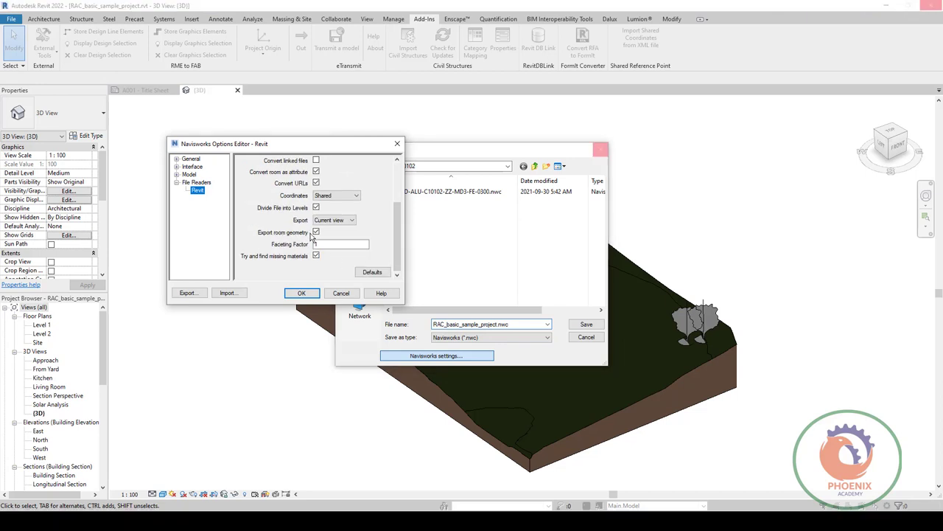
pyautogui.scroll(1, 312, 236)
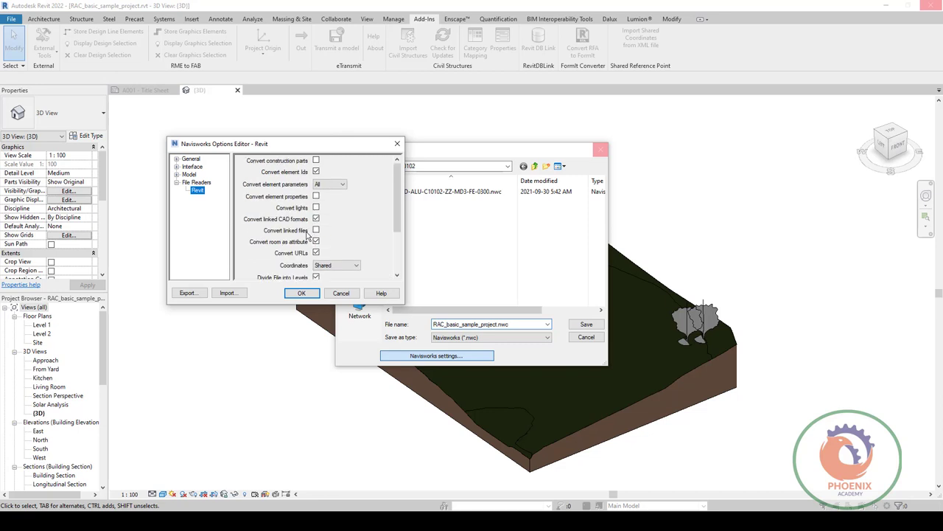
pyautogui.scroll(-1, 309, 238)
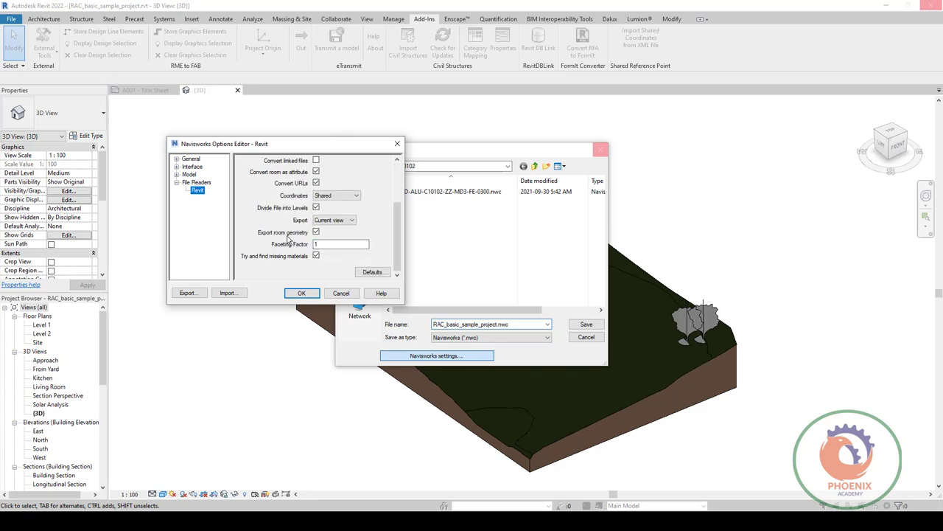
pyautogui.click(294, 237)
pyautogui.scroll(2, 382, 238)
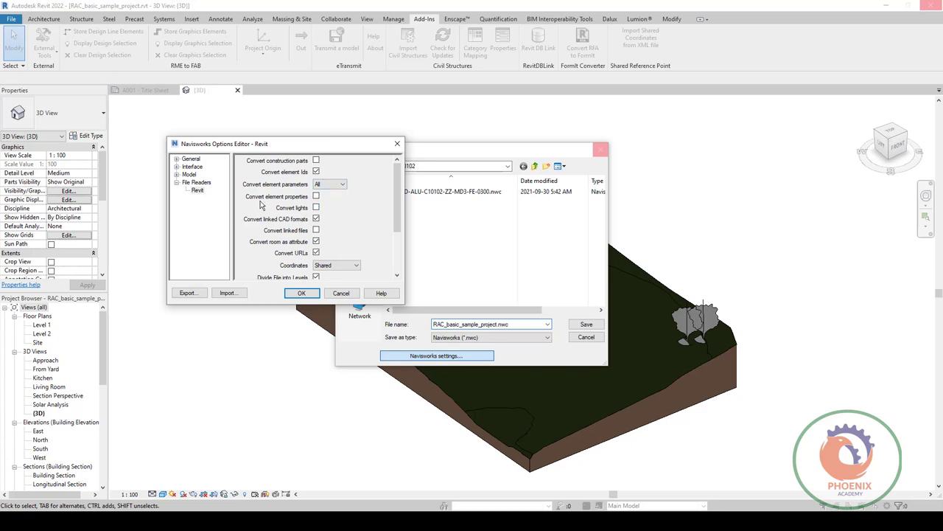
# Tick Convert element properties, keep Shared coordinates and current-view export, then cancel the options.
pyautogui.click(315, 196)
pyautogui.scroll(-3, 357, 275)
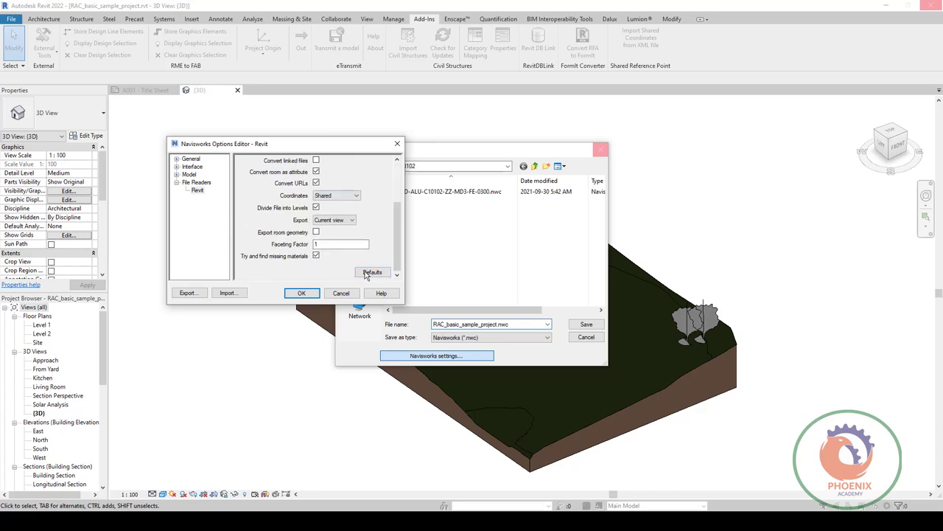
pyautogui.click(330, 194)
pyautogui.click(328, 200)
pyautogui.click(352, 221)
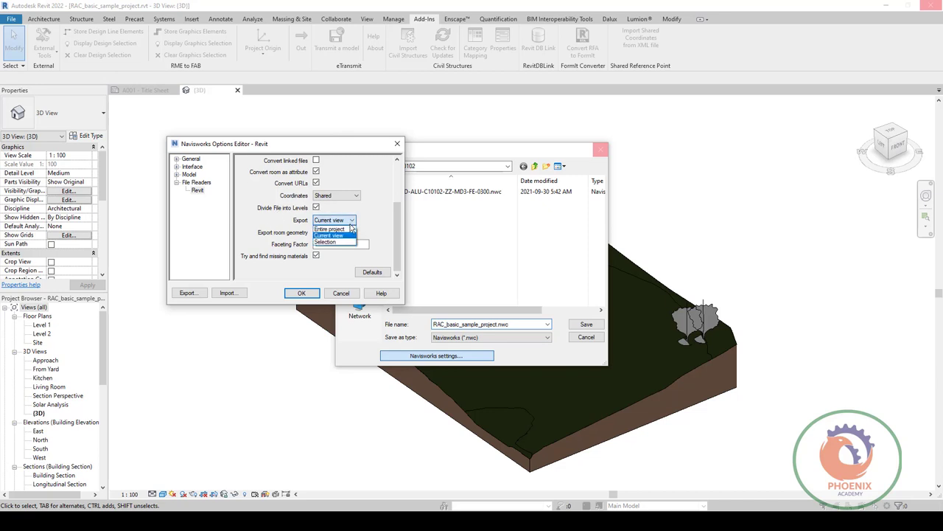
pyautogui.click(329, 235)
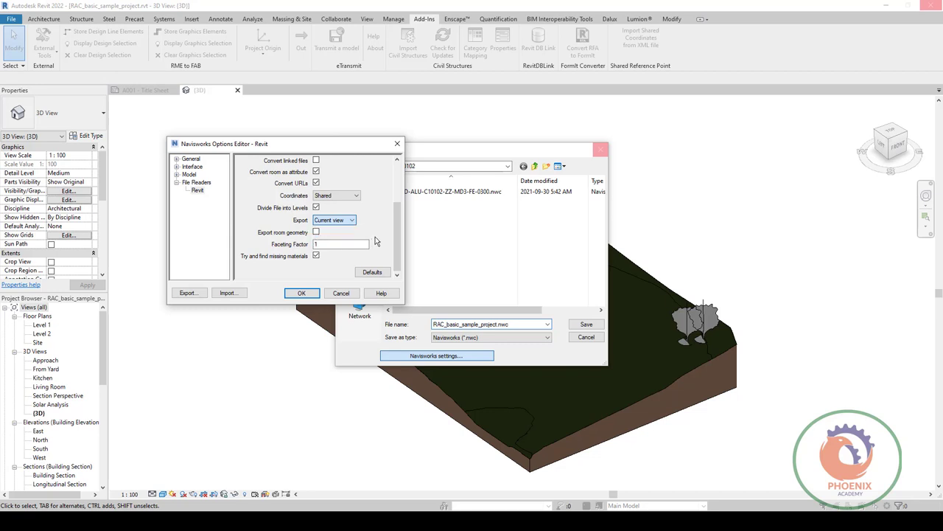
pyautogui.click(341, 294)
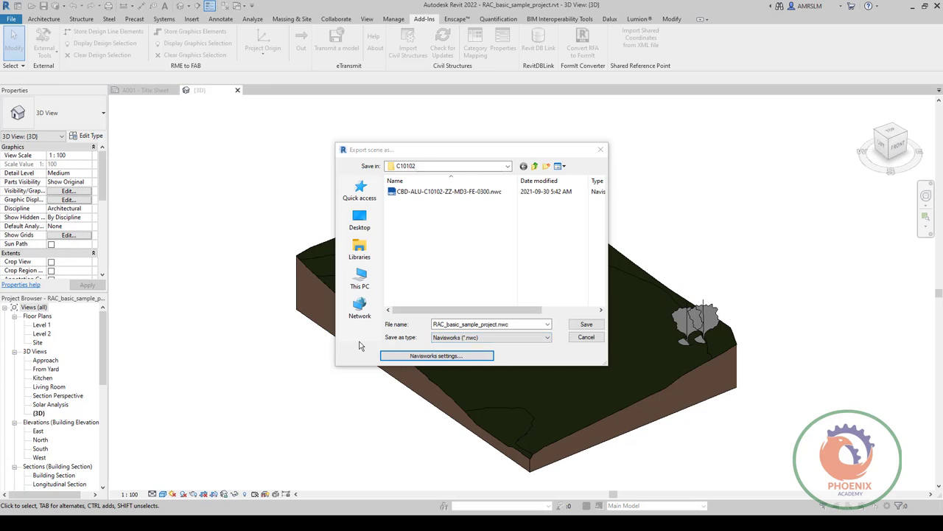
# Switch to Navisworks Manage, maximize it, and list the seven Masjid model files in the Selection Tree.
pyautogui.hotkey('alt', 'Tab')
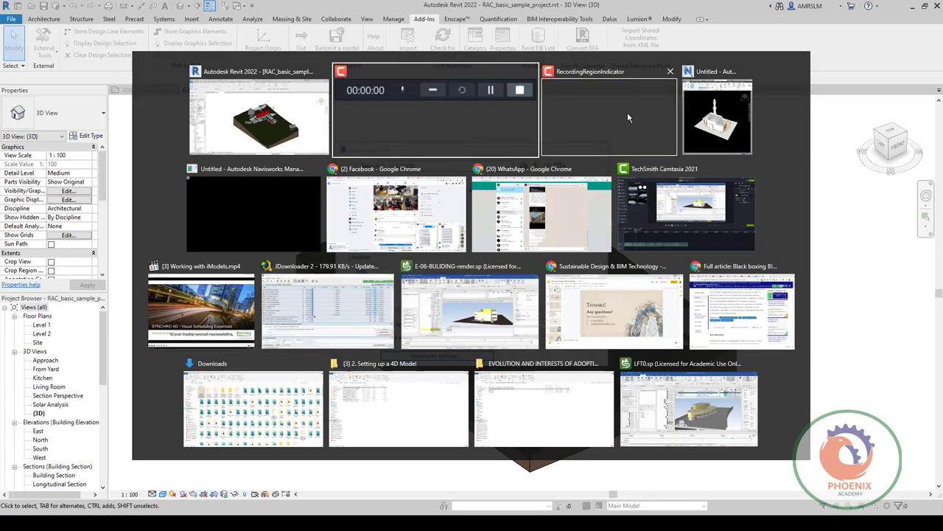
pyautogui.click(716, 118)
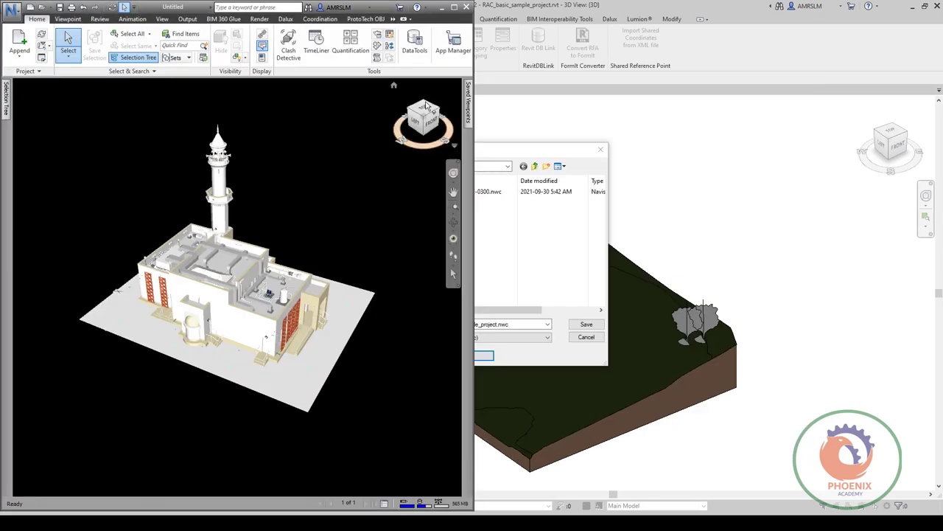
pyautogui.click(454, 7)
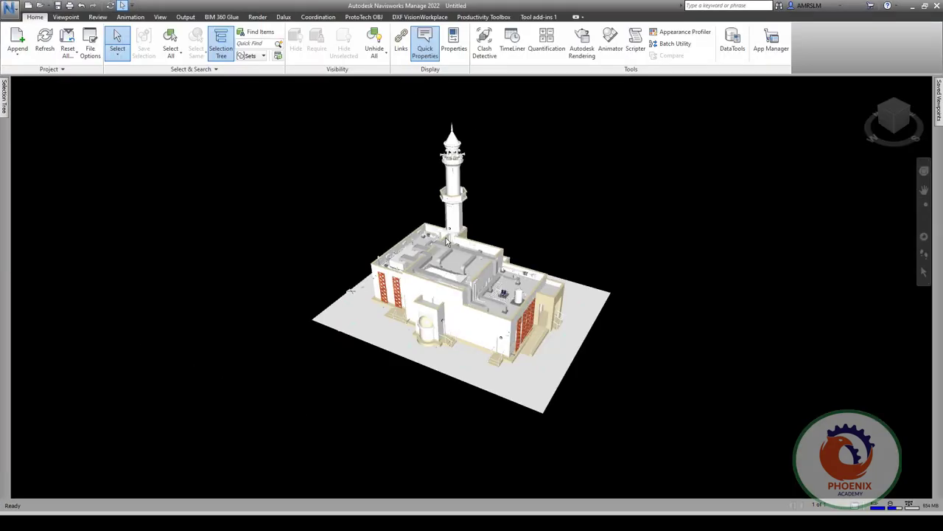
pyautogui.click(5, 99)
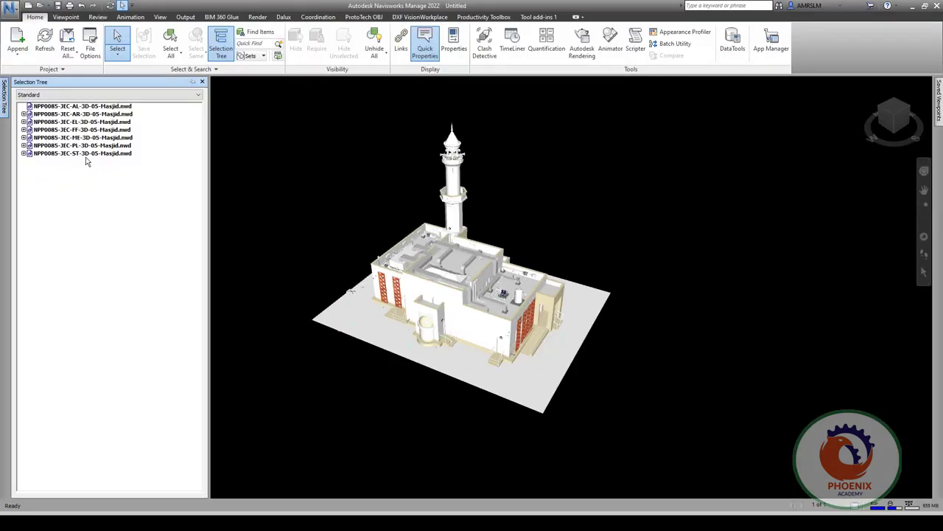
# Open Clash Detective, widen its panel, and add a clash test named AR VS STR.
pyautogui.click(484, 52)
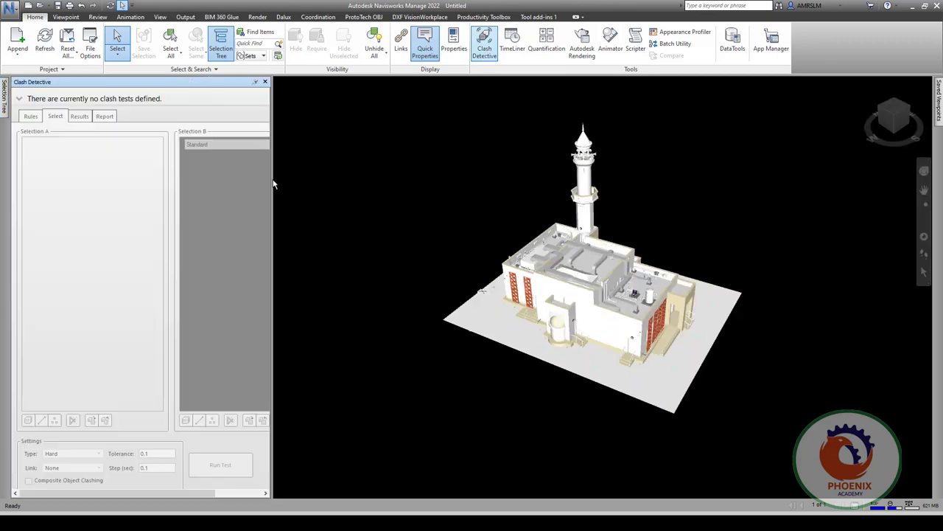
pyautogui.moveTo(274, 179); pyautogui.dragTo(412, 193)
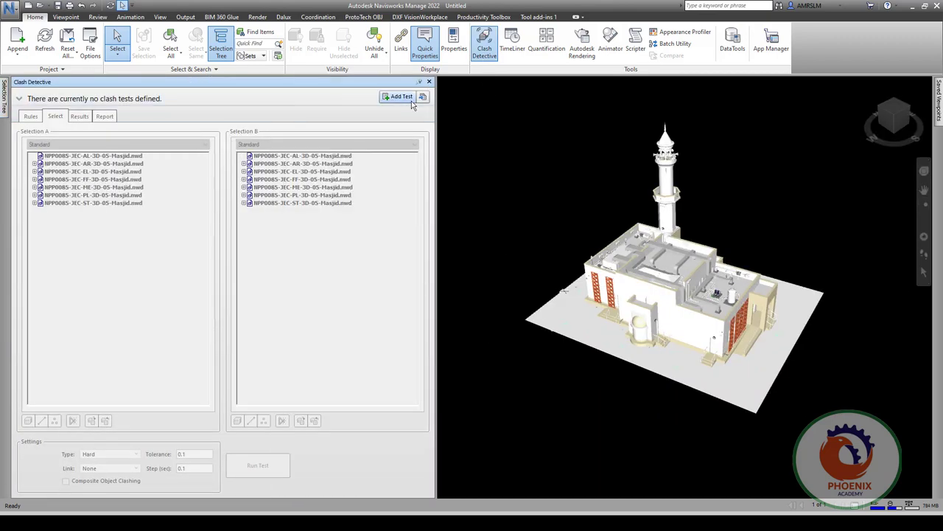
pyautogui.click(422, 97)
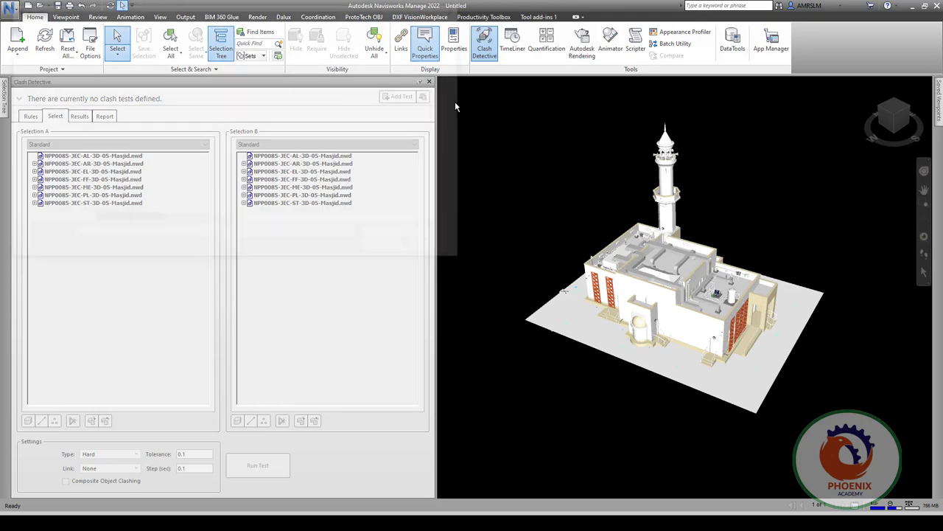
pyautogui.click(451, 8)
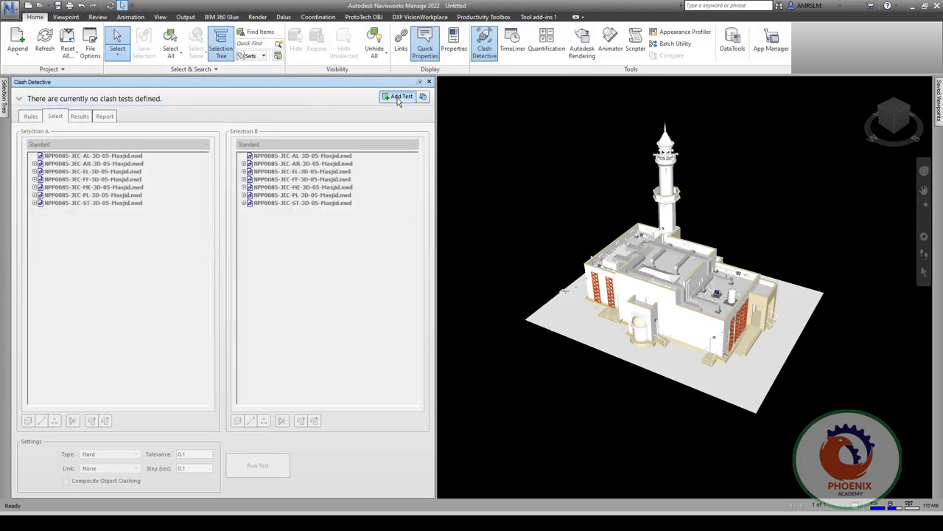
pyautogui.click(399, 97)
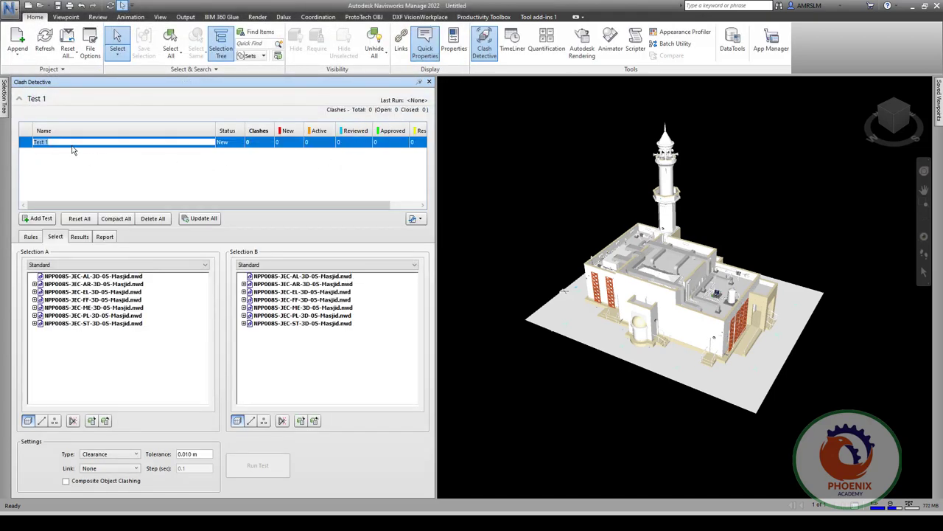
pyautogui.write('AR VS STR')
pyautogui.press('Return')
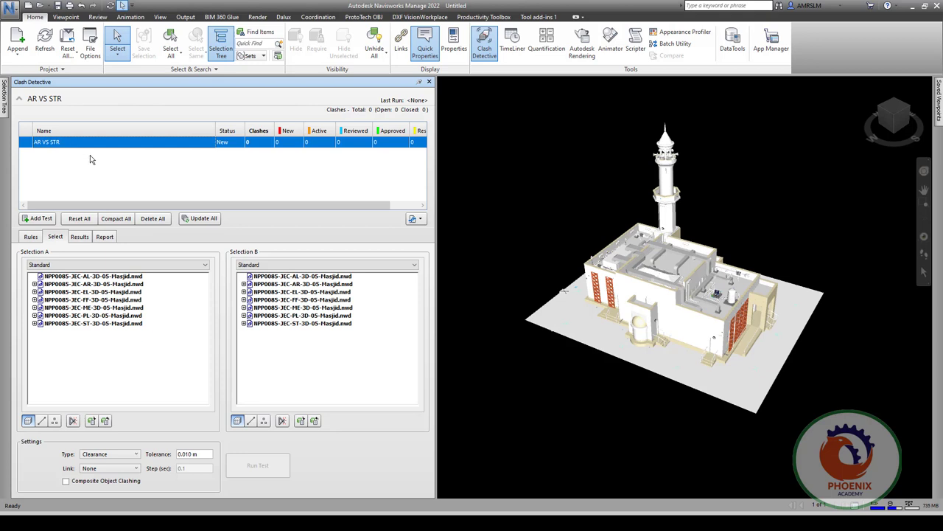
# Set the architectural model as Selection A and structural NPP0085-JEC-ST-3D-05-Masjid.nwd as Selection B.
pyautogui.click(111, 285)
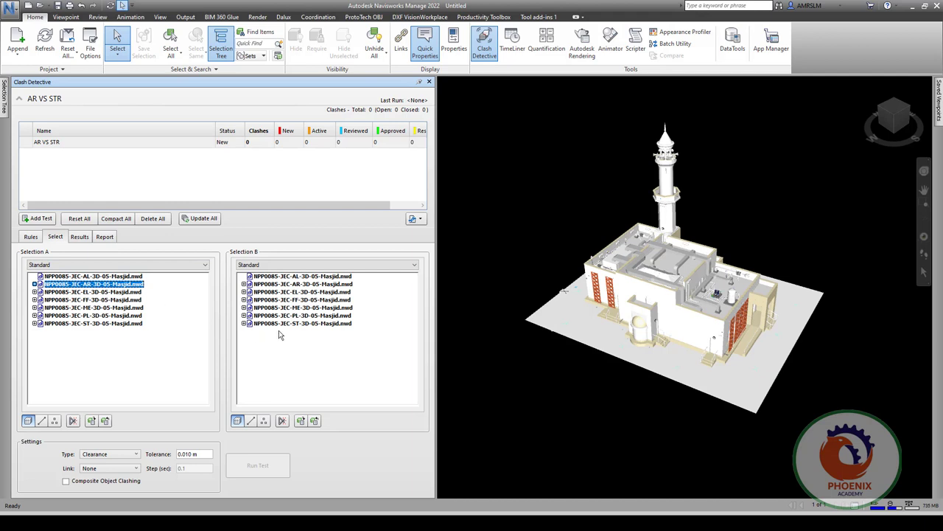
pyautogui.click(313, 324)
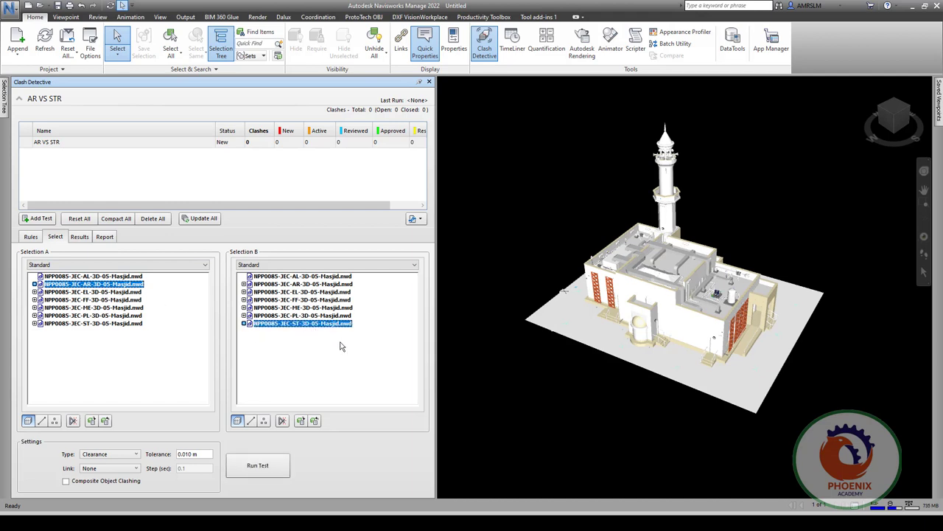
pyautogui.click(76, 265)
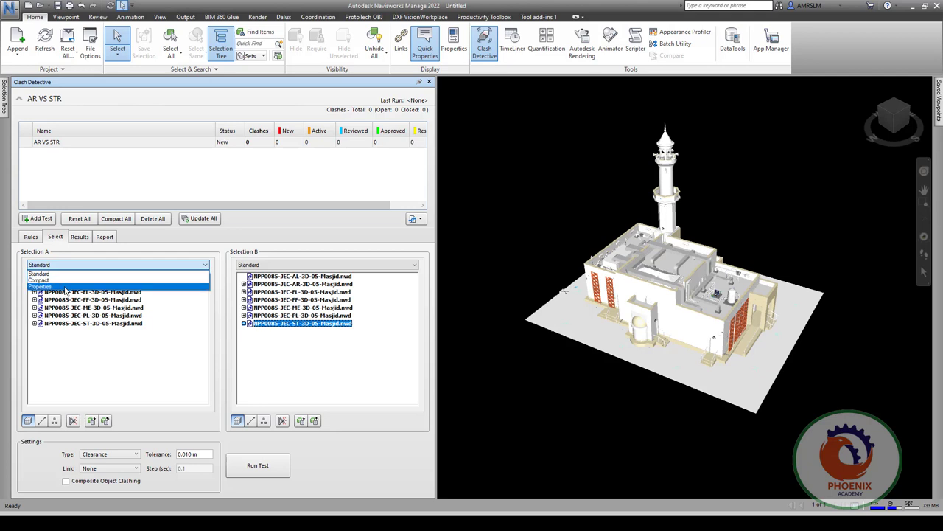
pyautogui.click(44, 280)
pyautogui.click(74, 265)
pyautogui.click(59, 286)
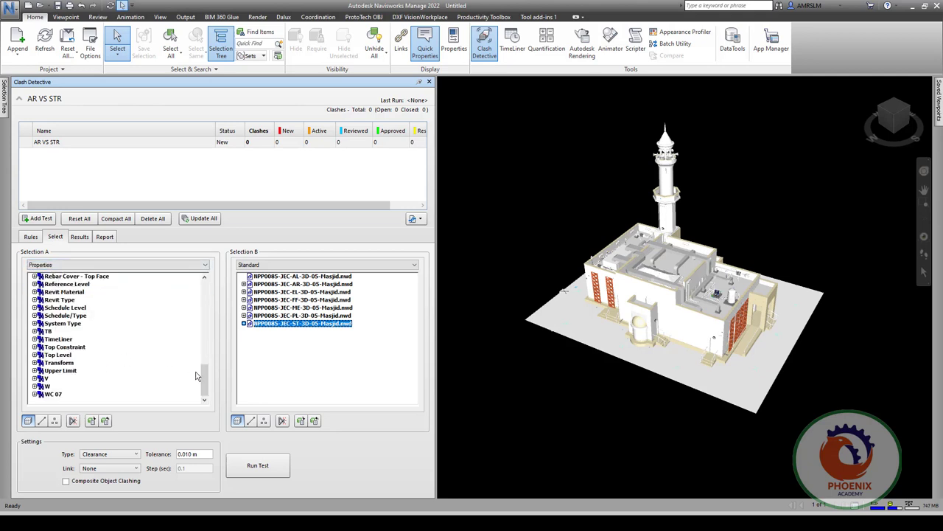
pyautogui.moveTo(204, 380); pyautogui.dragTo(206, 280)
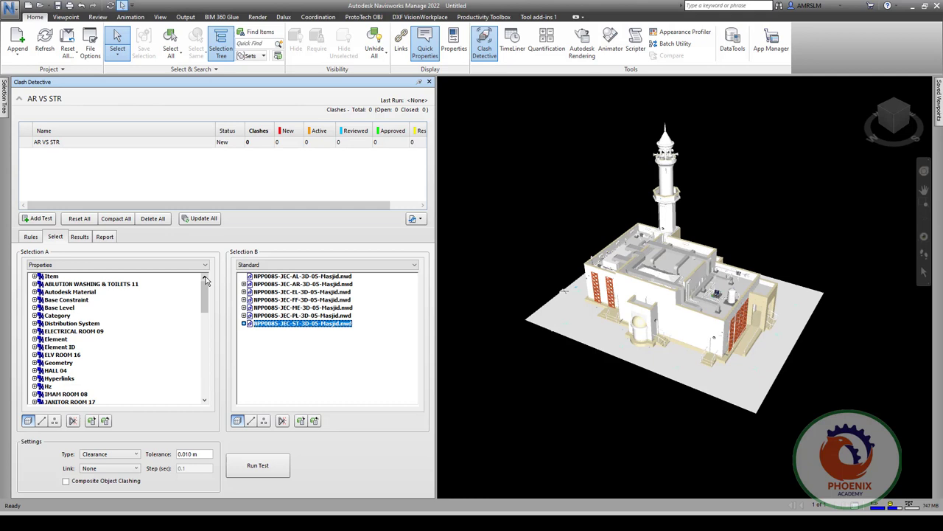
# Close the Sets panel and bring up the clash test Import/Export options.
pyautogui.click(254, 56)
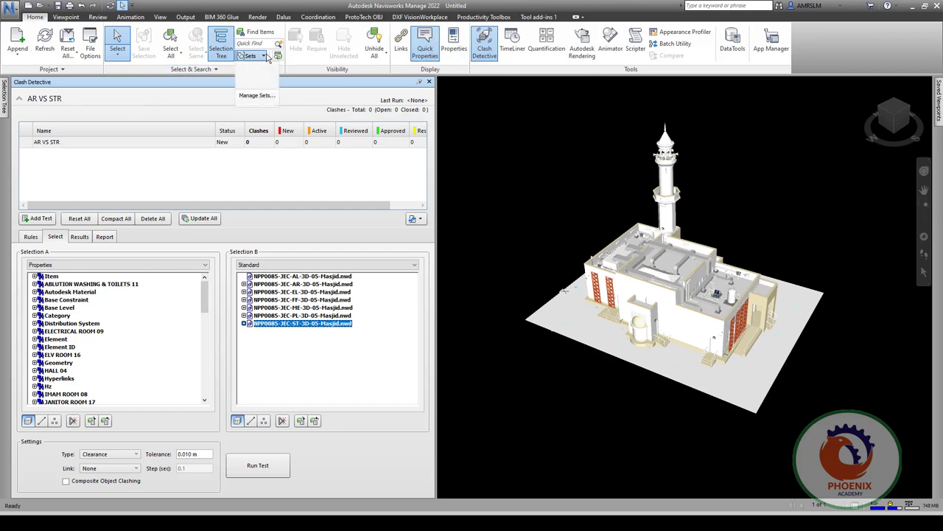
pyautogui.click(258, 95)
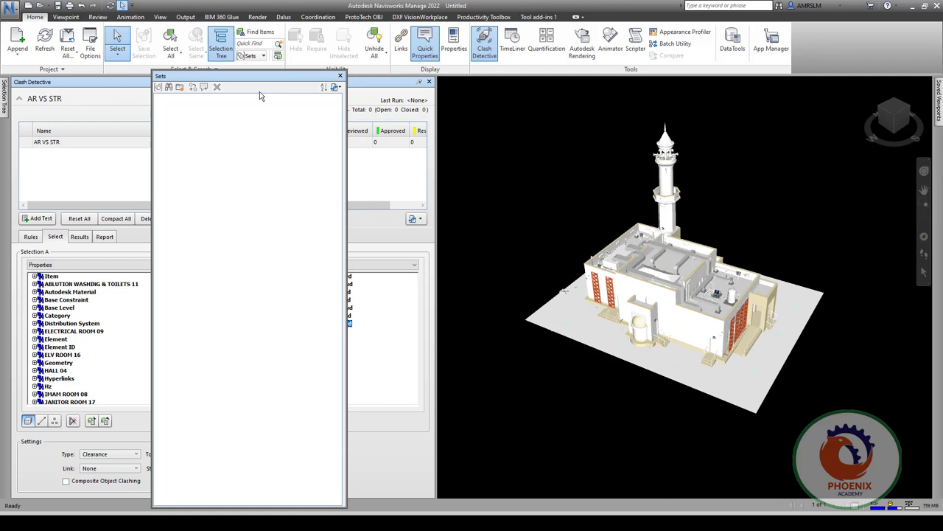
pyautogui.click(340, 76)
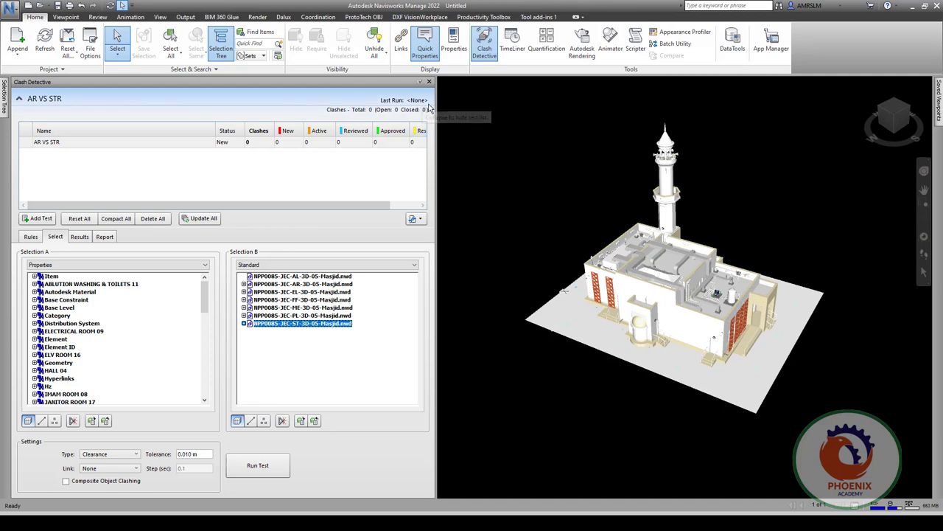
pyautogui.click(421, 219)
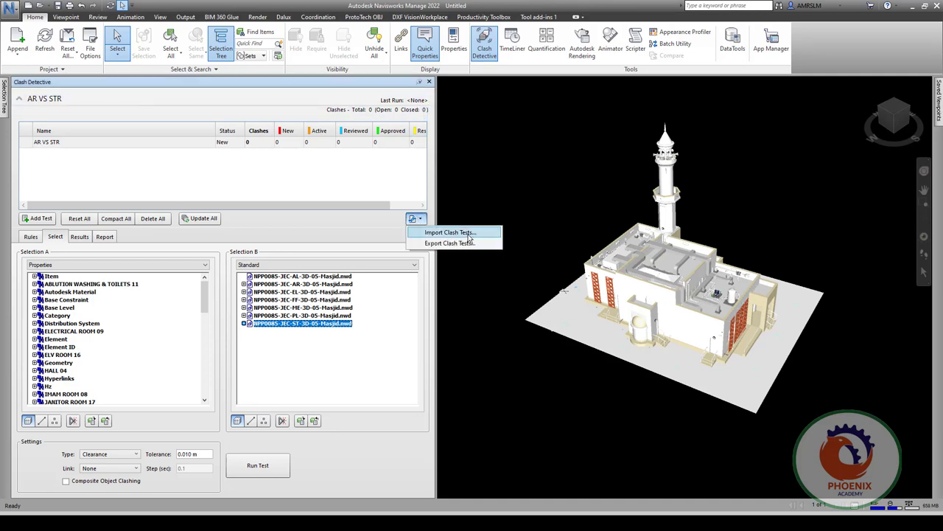
# Import Clash Tests 1.xml from D:\bim\navisworks into Clash Detective.
pyautogui.click(450, 232)
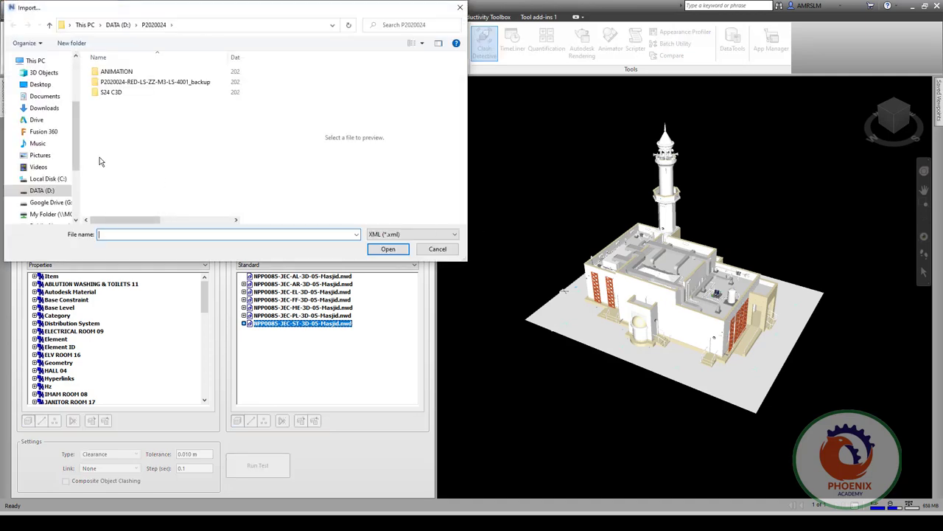
pyautogui.click(114, 26)
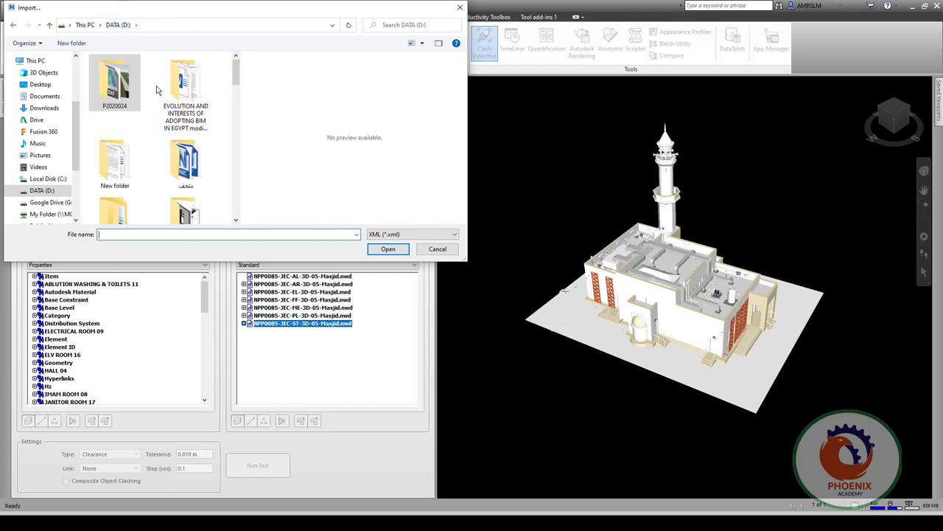
pyautogui.click(125, 86)
pyautogui.scroll(-2, 125, 86)
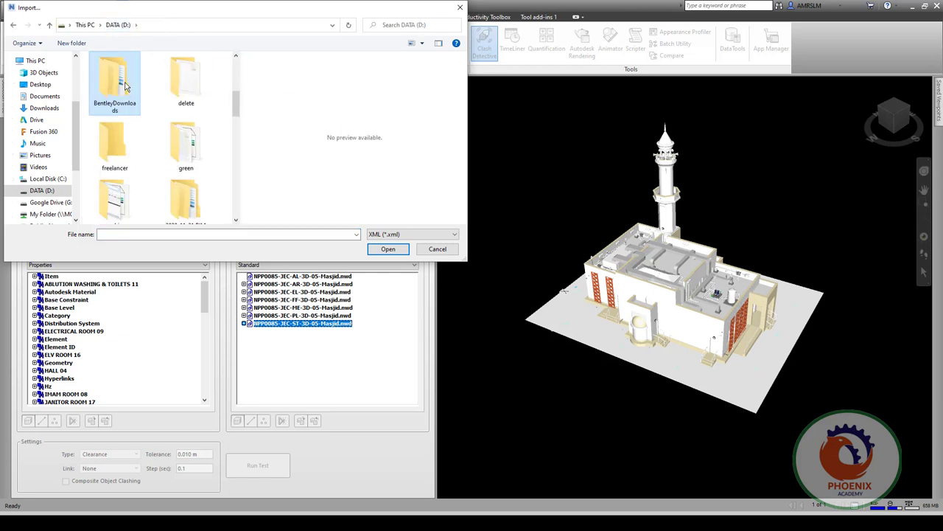
pyautogui.scroll(-5, 172, 97)
pyautogui.click(174, 95)
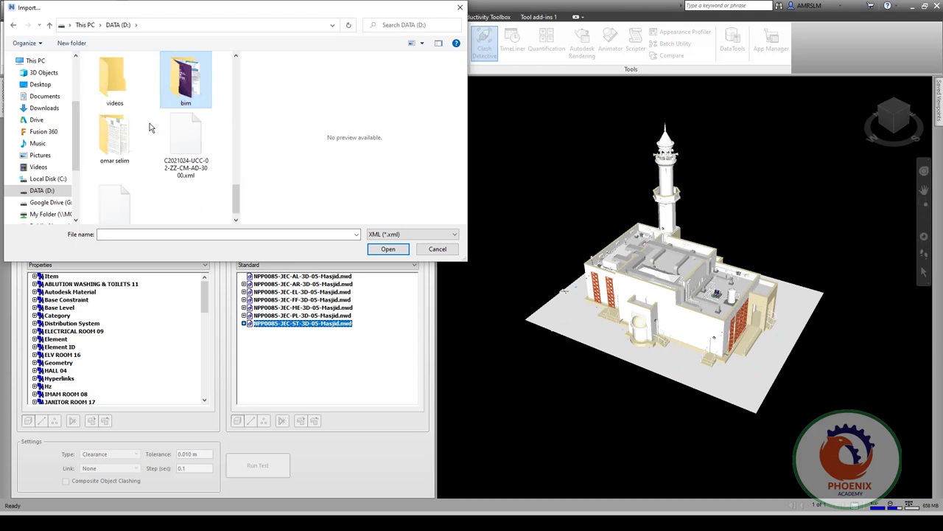
pyautogui.doubleClick(185, 95)
pyautogui.scroll(-5, 185, 94)
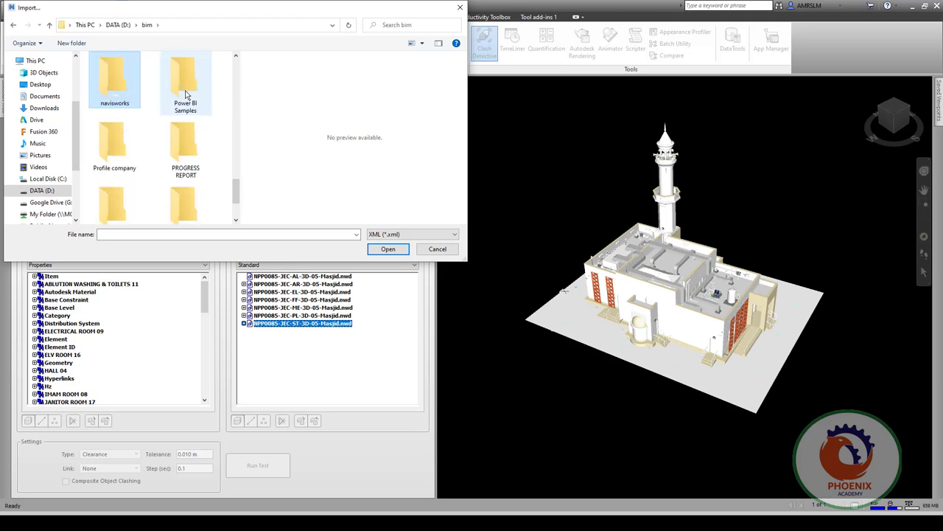
pyautogui.doubleClick(124, 95)
pyautogui.scroll(-2, 170, 140)
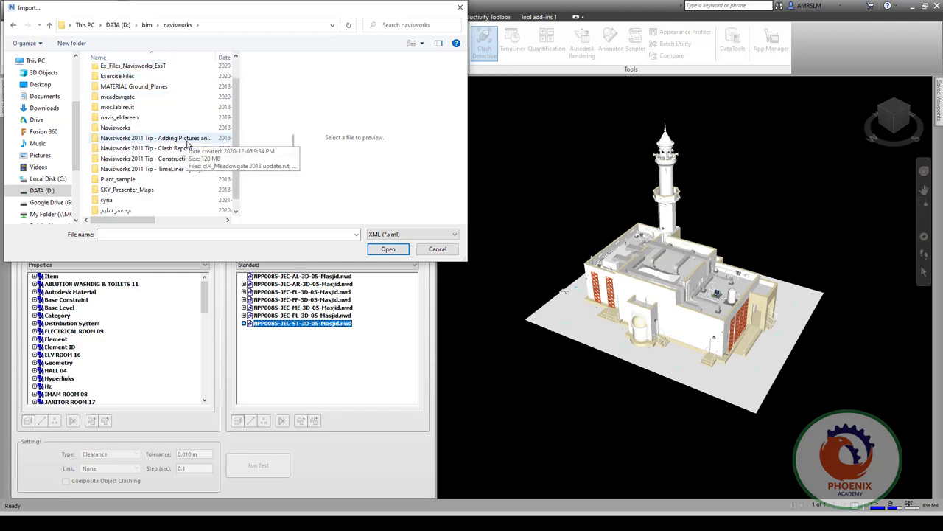
pyautogui.click(123, 210)
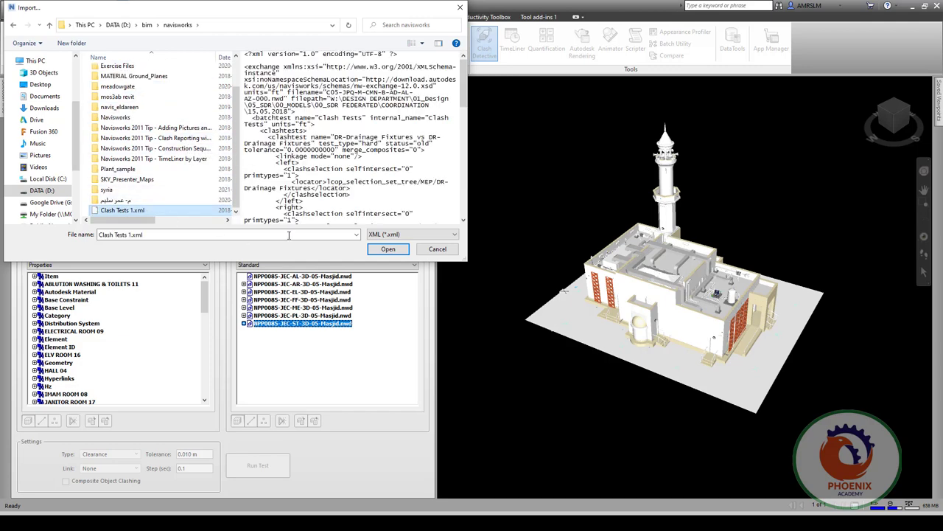
pyautogui.click(387, 249)
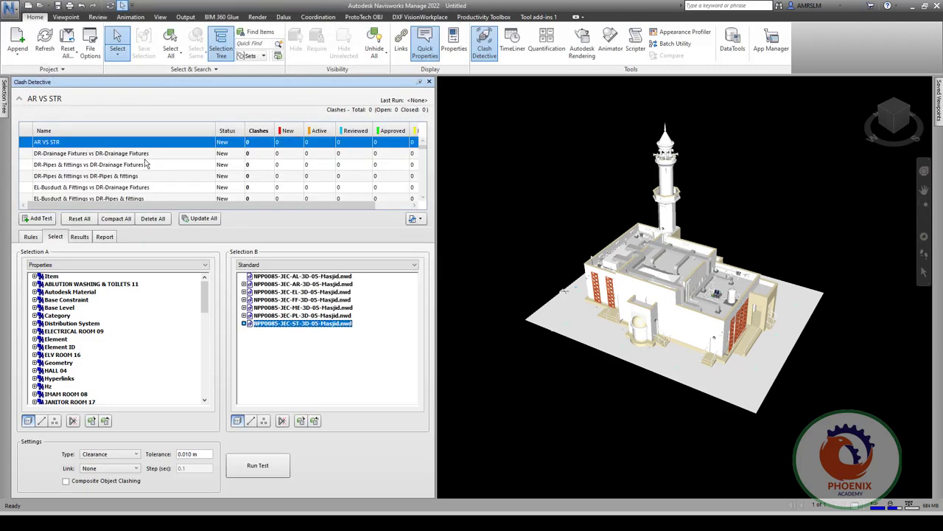
pyautogui.click(74, 154)
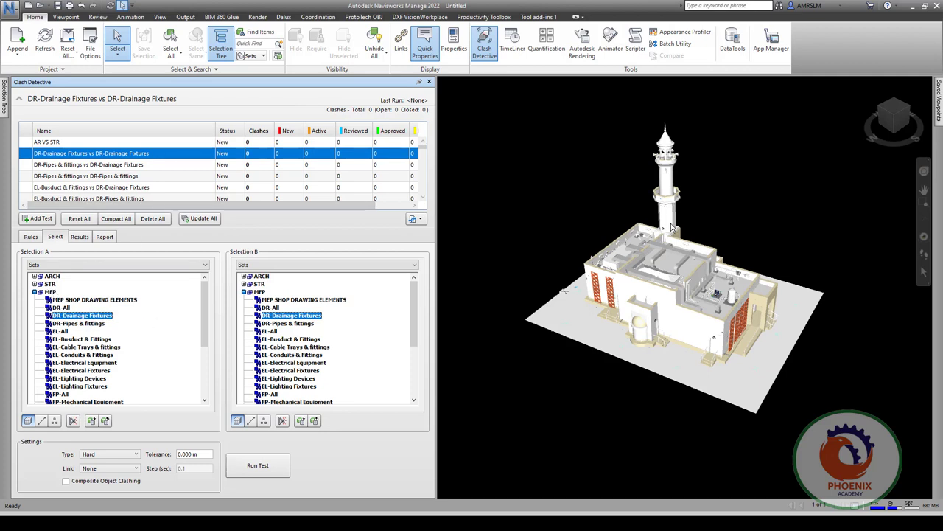
pyautogui.click(252, 55)
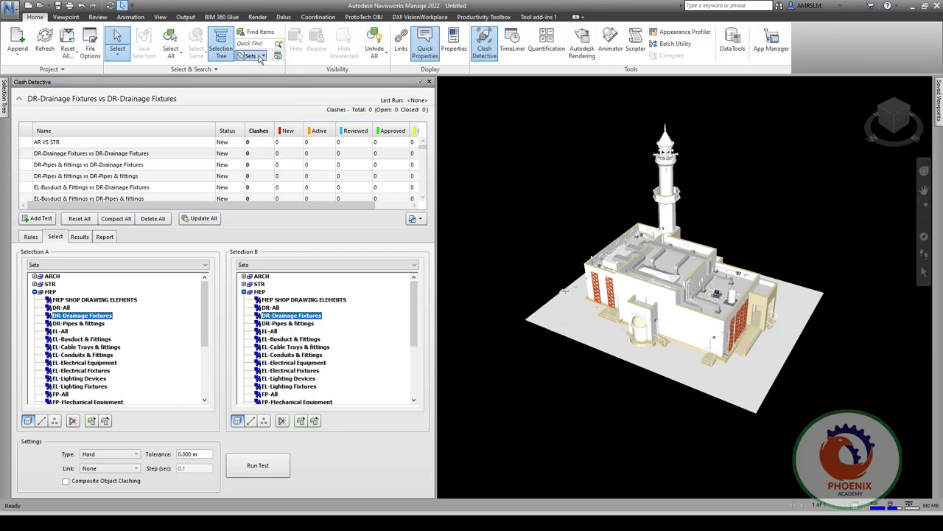
pyautogui.click(317, 76)
pyautogui.click(417, 219)
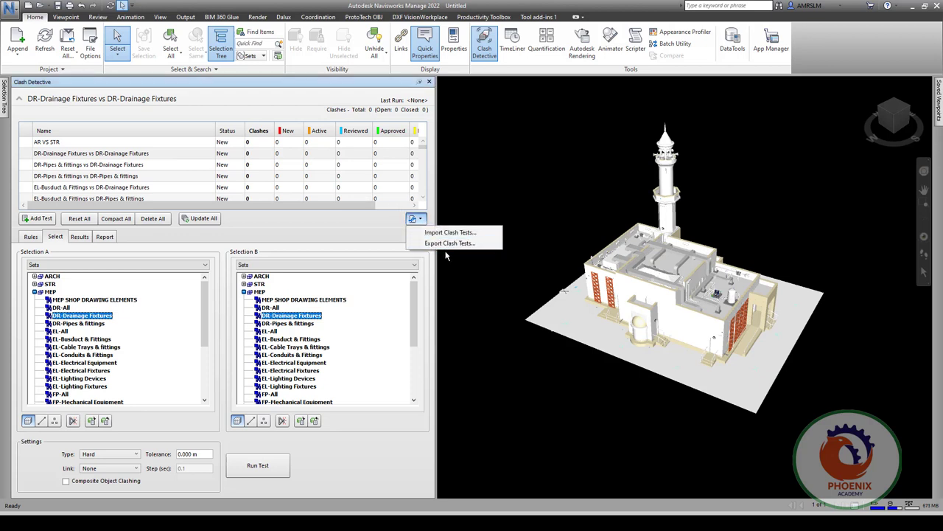
pyautogui.click(64, 163)
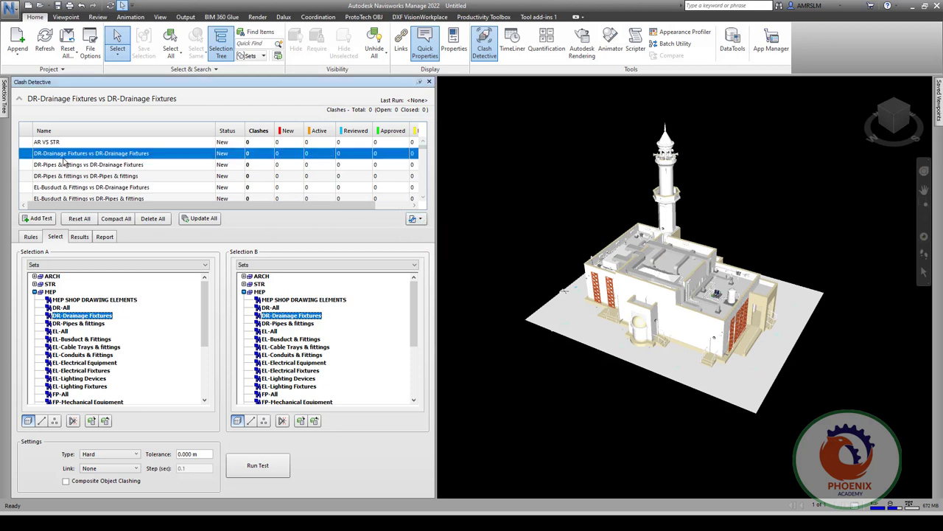
pyautogui.click(62, 177)
pyautogui.scroll(-5, 98, 182)
pyautogui.scroll(-10, 98, 181)
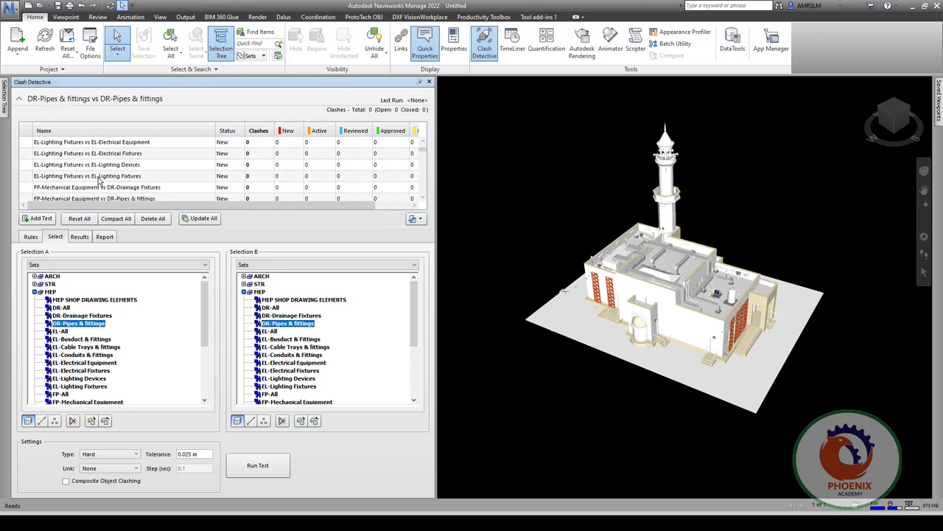
pyautogui.click(98, 177)
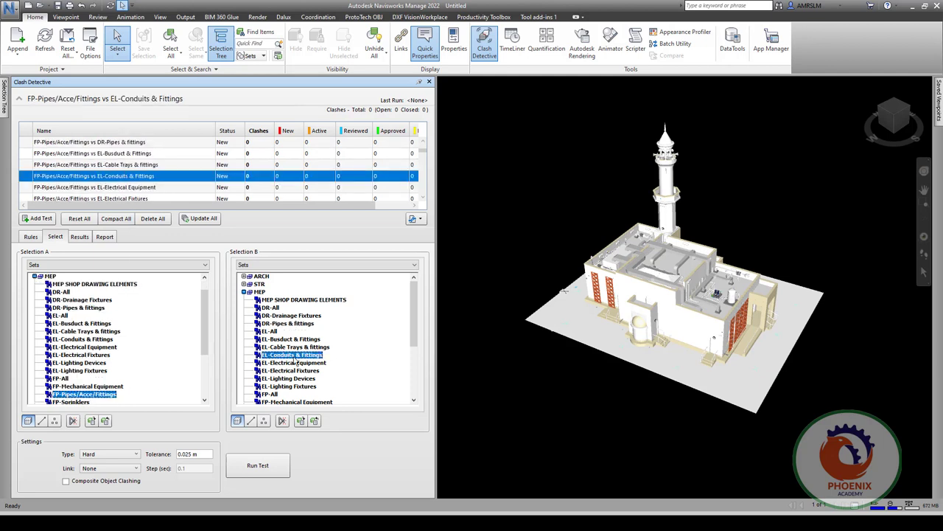
pyautogui.scroll(-10, 89, 177)
pyautogui.click(90, 176)
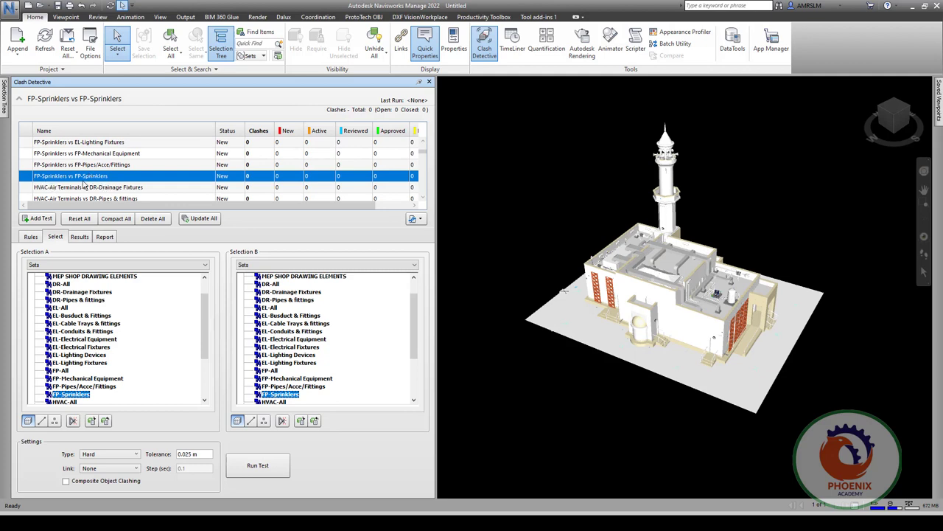
pyautogui.scroll(-3, 129, 193)
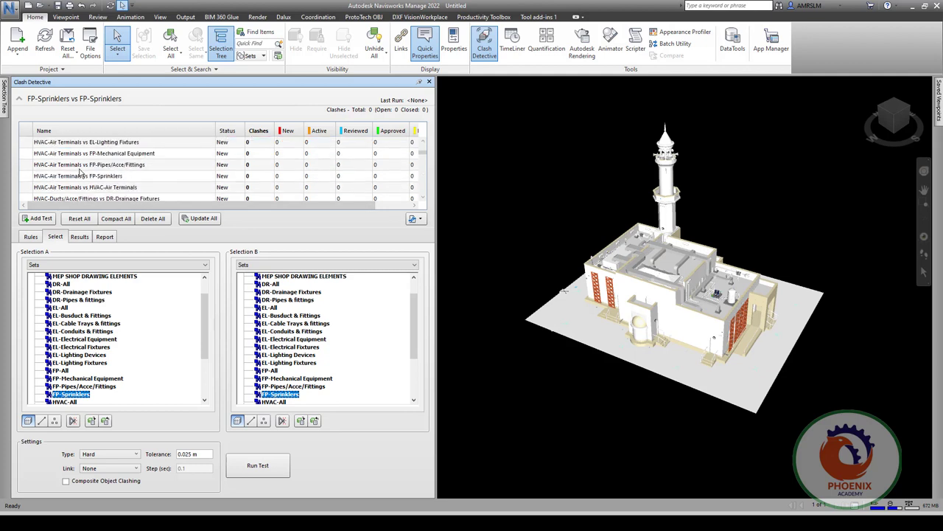
pyautogui.click(80, 165)
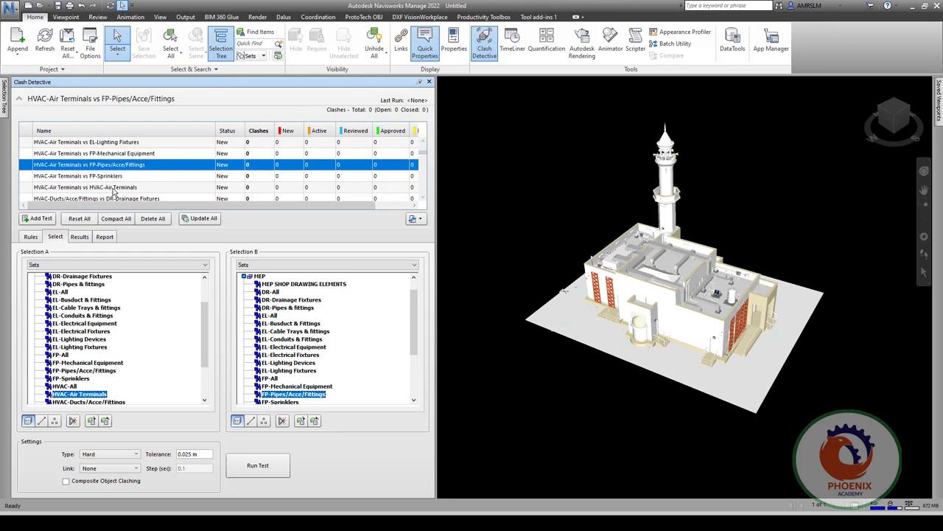
# Run the HVAC-Air Terminals vs FP-Pipes/Acce/Fittings test, then Update All clash tests.
pyautogui.click(267, 464)
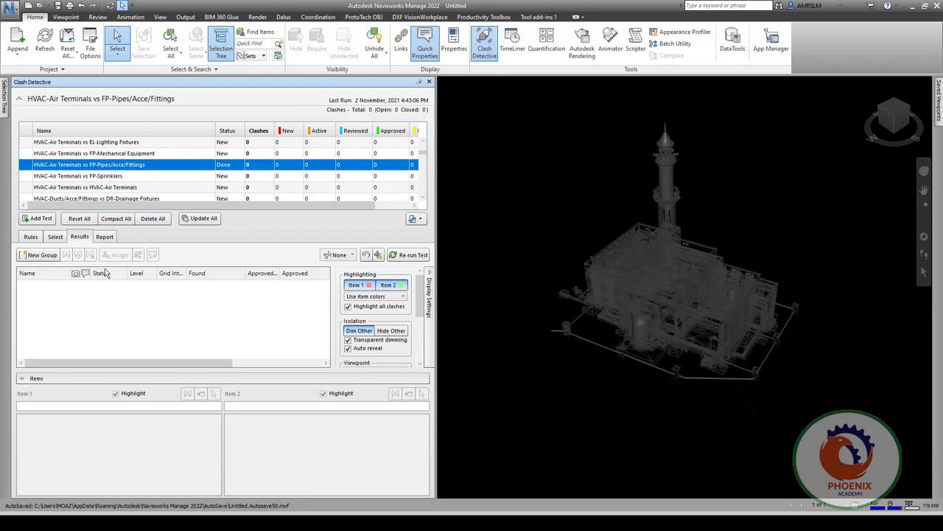
pyautogui.click(197, 219)
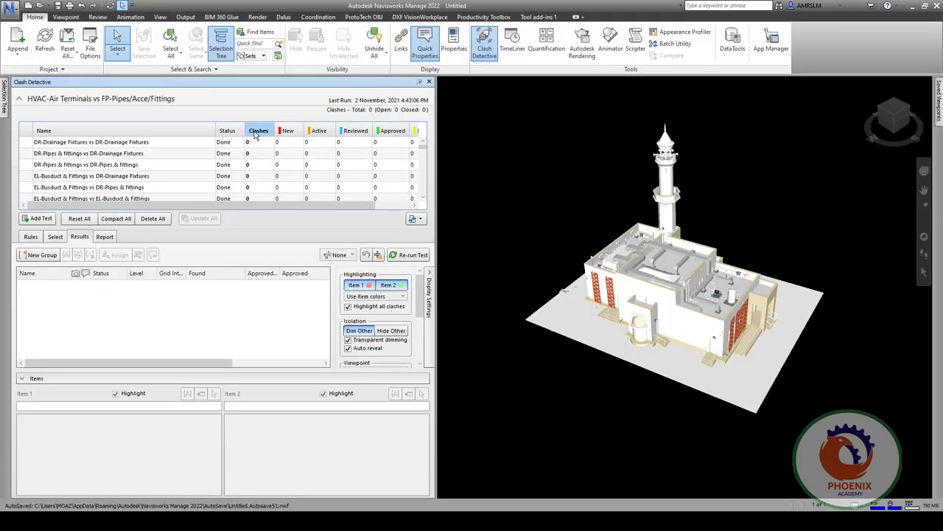
pyautogui.scroll(-5, 254, 153)
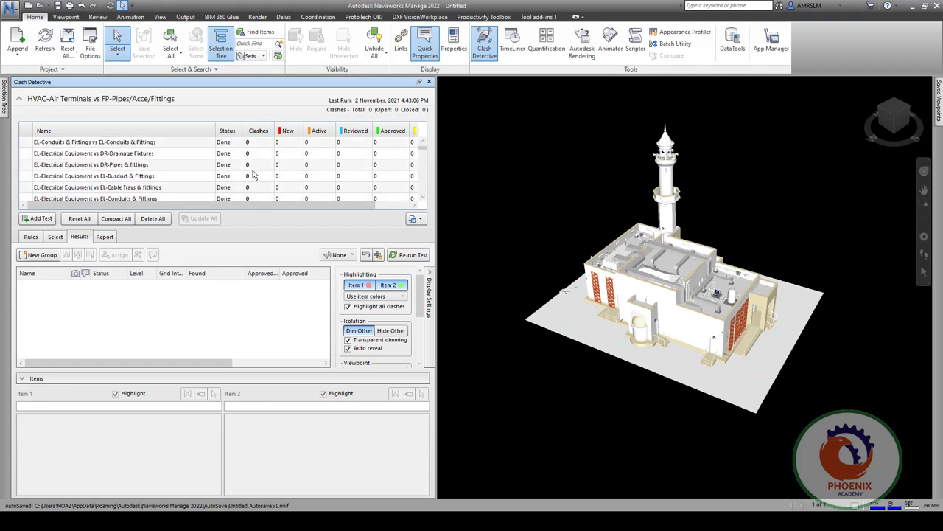
pyautogui.scroll(-5, 254, 153)
pyautogui.scroll(-5, 254, 152)
pyautogui.moveTo(424, 152); pyautogui.dragTo(422, 190)
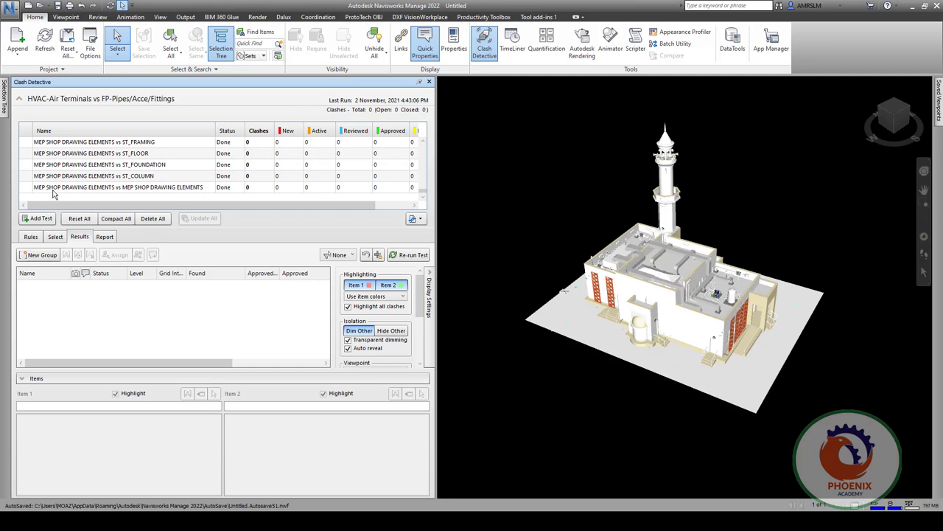
pyautogui.click(53, 188)
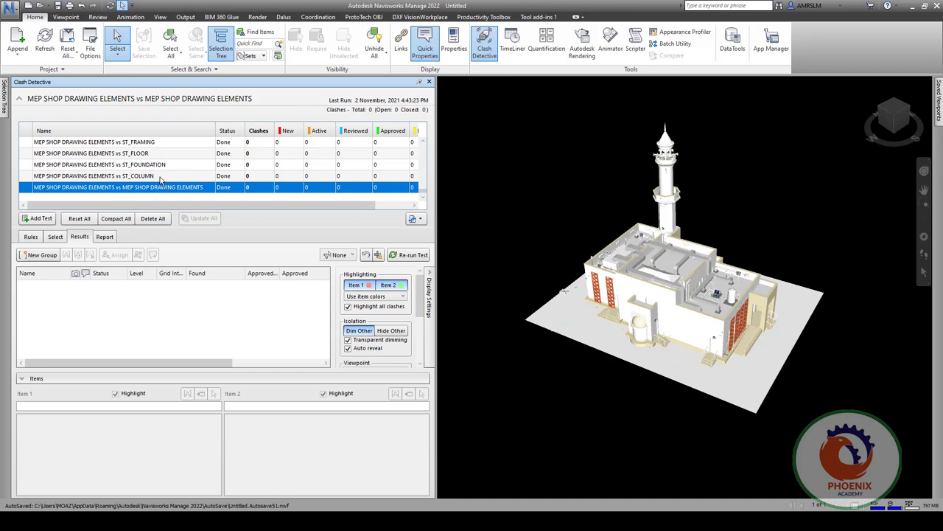
pyautogui.click(163, 169)
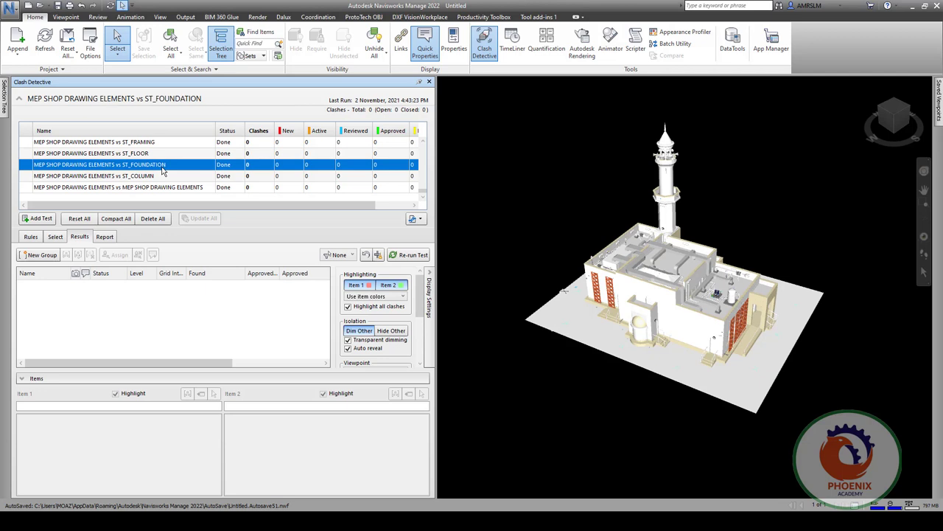
pyautogui.moveTo(429, 191); pyautogui.dragTo(426, 143)
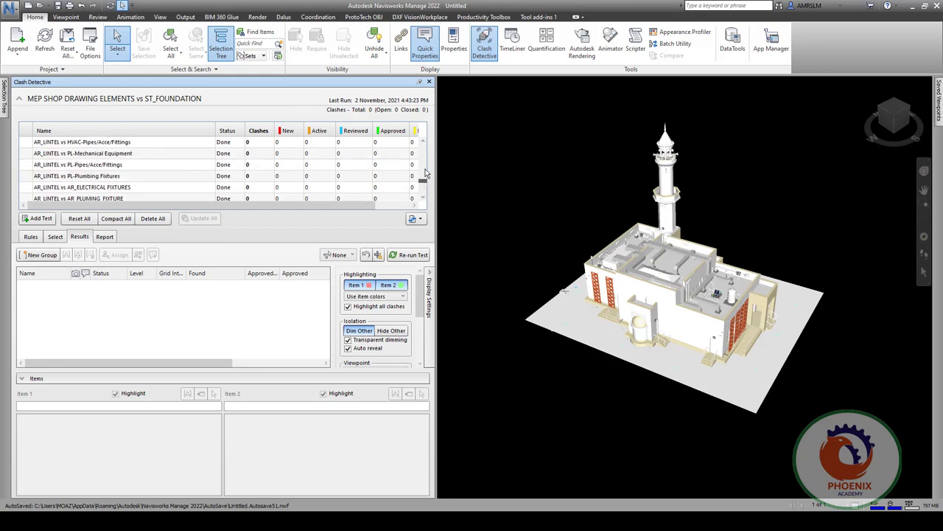